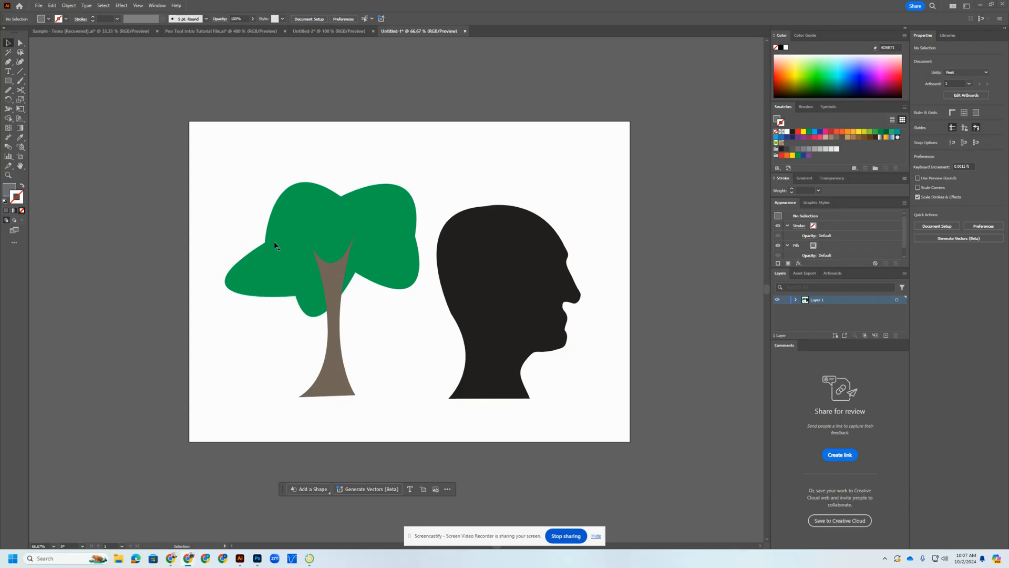
# Step: Delete the existing tree and head silhouette from the artboard
pyautogui.moveTo(247, 158); pyautogui.dragTo(589, 404)
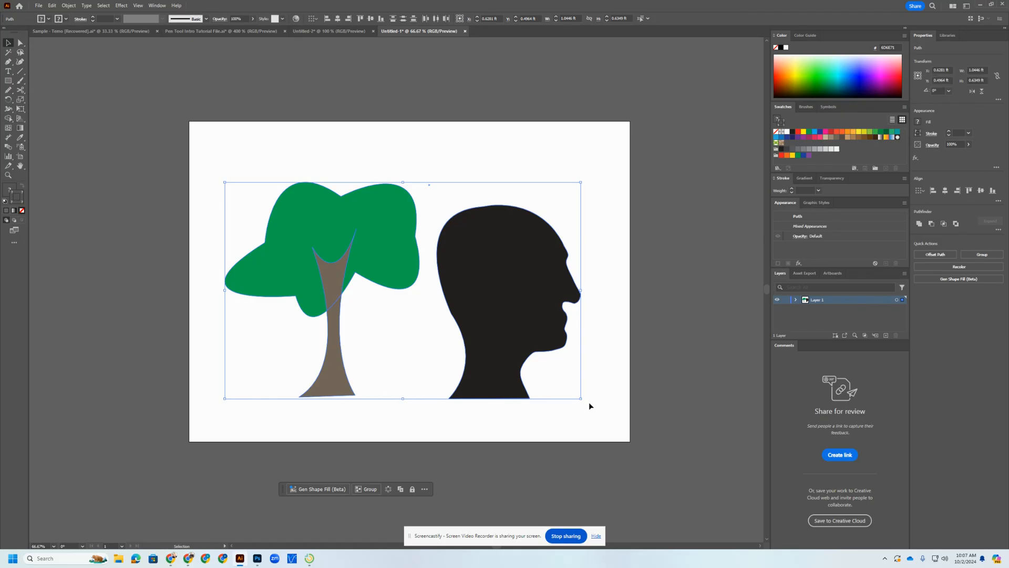
pyautogui.press('Delete')
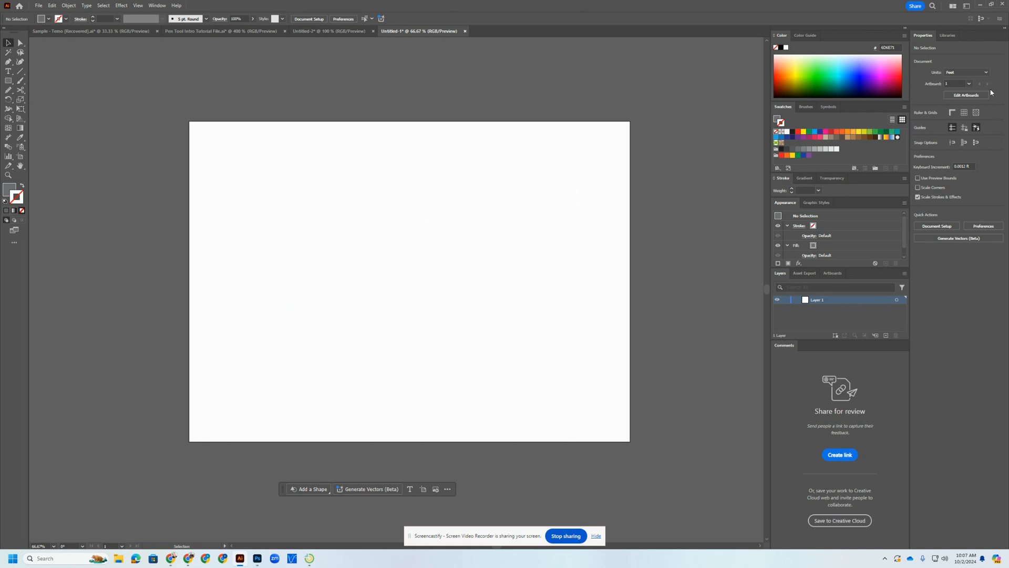
# Step: Reset the Essentials Classic workspace and expand its collapsed panels
pyautogui.click(968, 7)
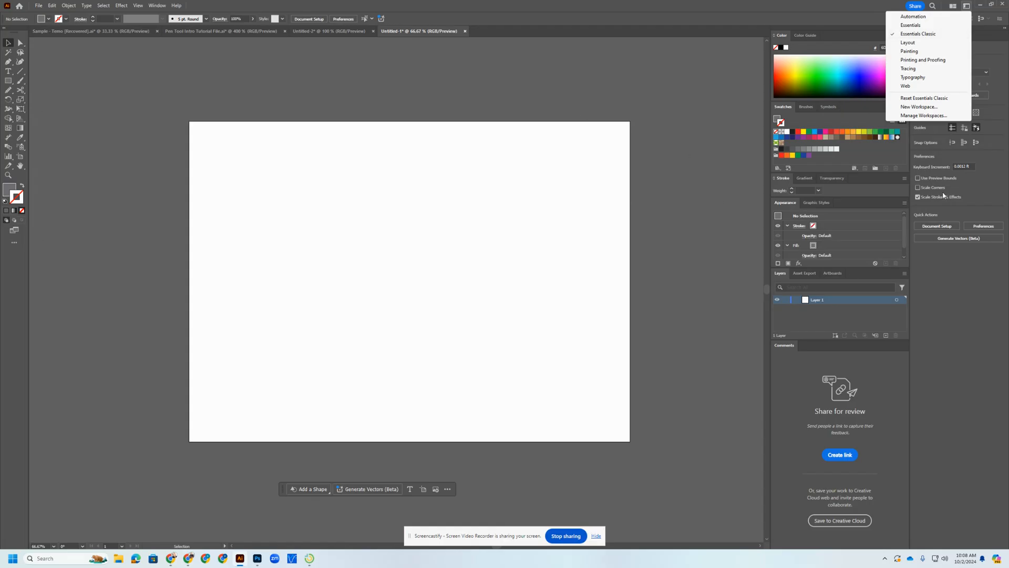
pyautogui.click(913, 100)
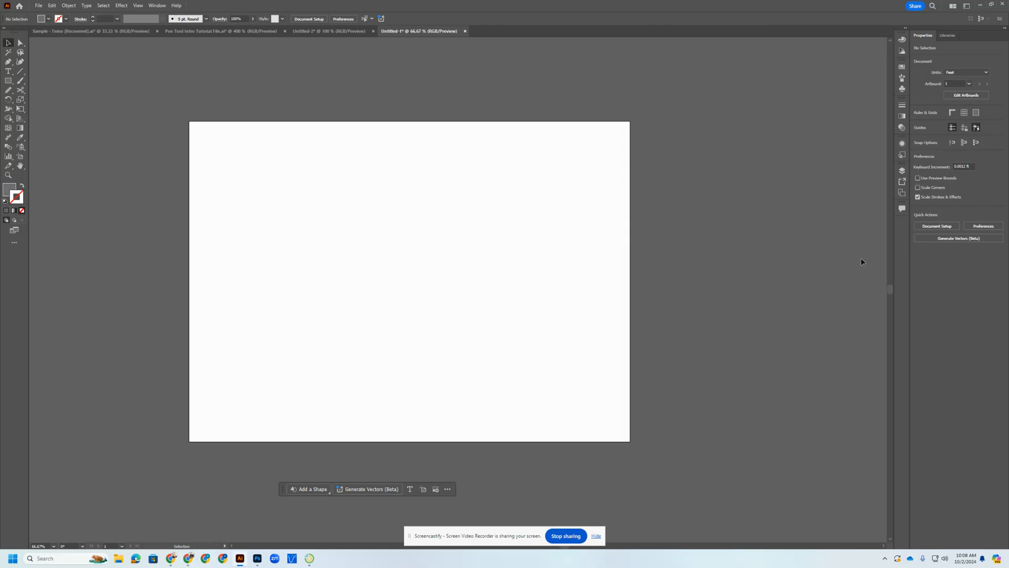
pyautogui.click(905, 28)
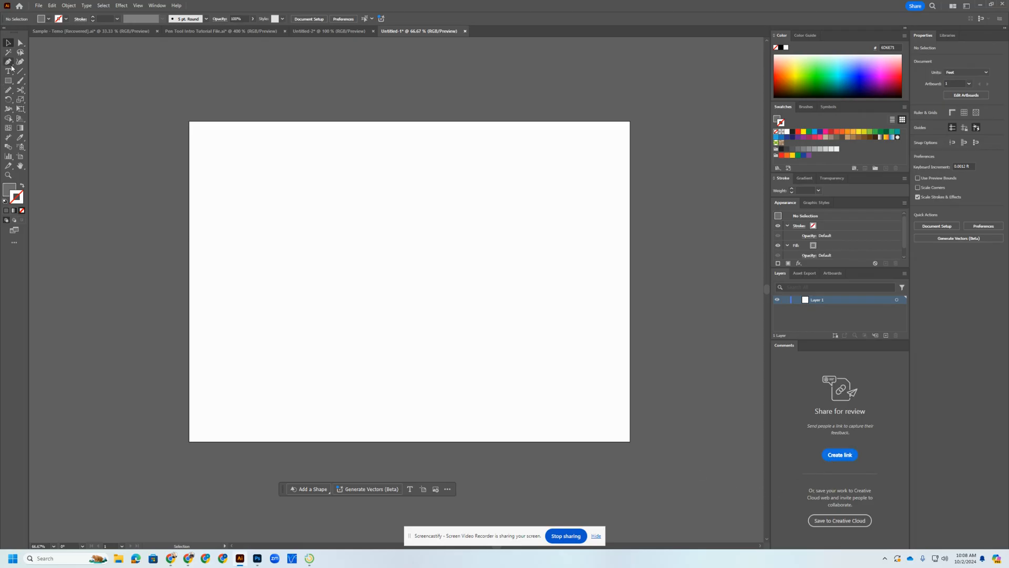
# Step: Set up the Pen tool with no fill and a green stroke
pyautogui.moveTo(8, 63); pyautogui.dragTo(34, 67)
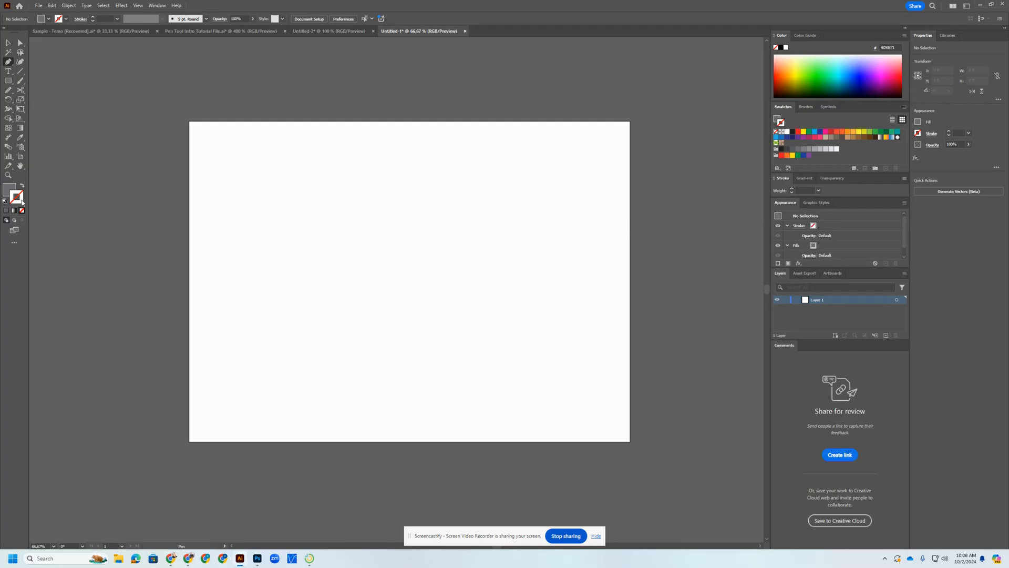
pyautogui.click(9, 190)
pyautogui.click(22, 211)
pyautogui.click(17, 197)
pyautogui.click(810, 133)
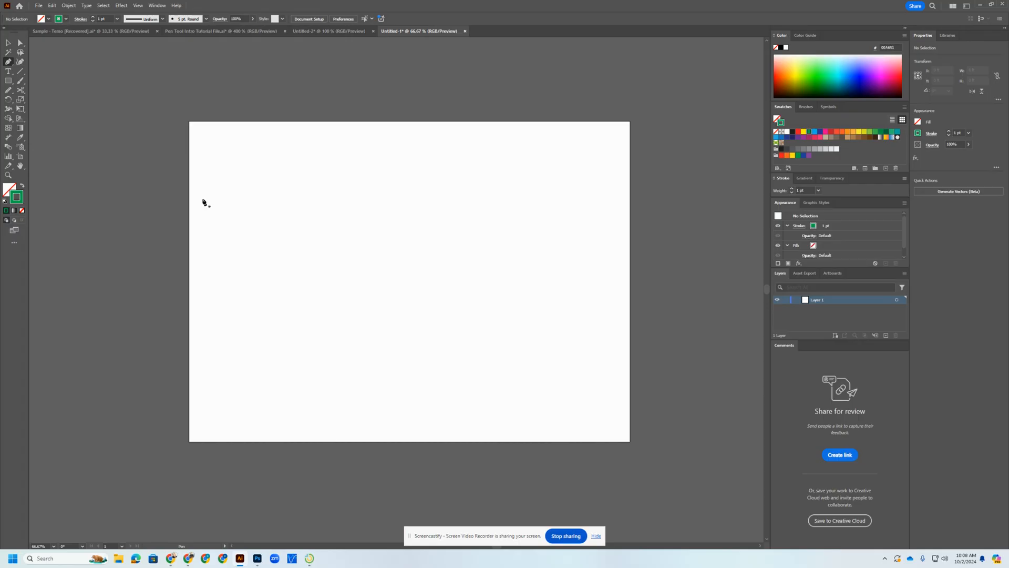
# Step: Draw a closed tree canopy outline of six rounded lobes in the artboard's upper left area
pyautogui.click(264, 198)
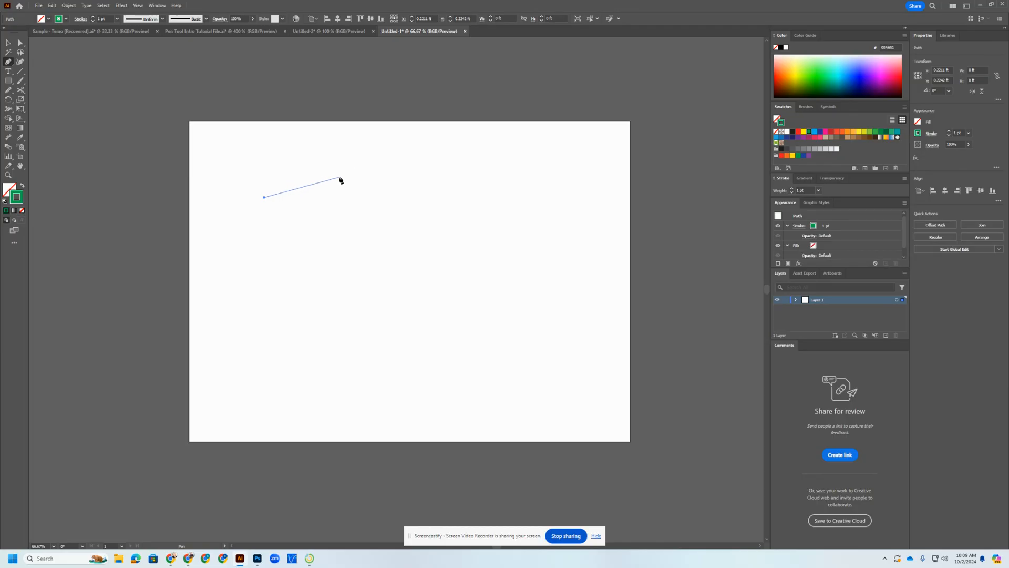
pyautogui.click(342, 170)
pyautogui.moveTo(342, 171); pyautogui.dragTo(408, 207)
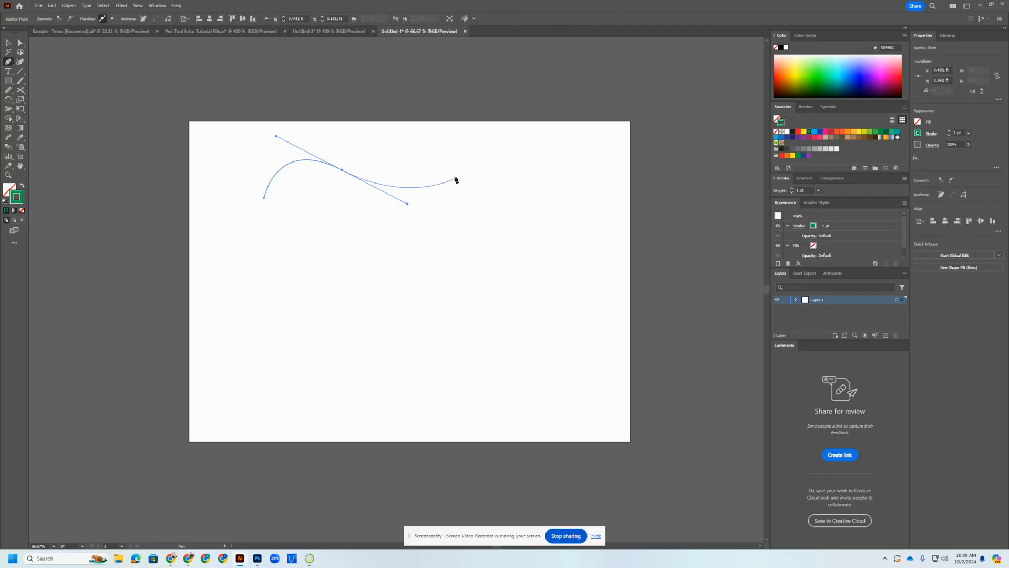
pyautogui.click(342, 171)
pyautogui.moveTo(398, 202)
pyautogui.mouseDown()
pyautogui.moveTo(376, 247)
pyautogui.moveTo(387, 265)
pyautogui.mouseUp()
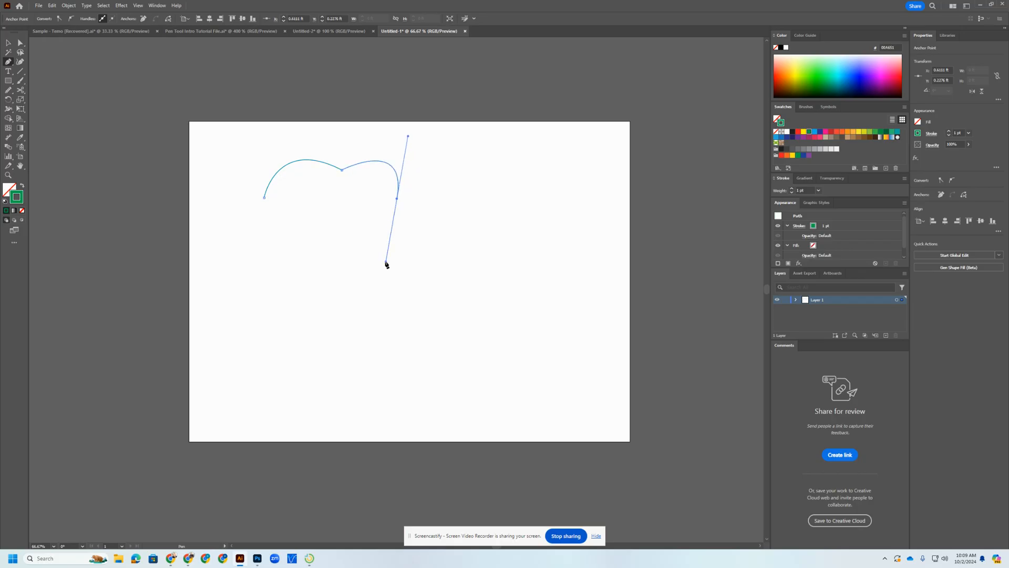
pyautogui.click(397, 200)
pyautogui.moveTo(374, 246); pyautogui.dragTo(277, 190)
pyautogui.click(374, 247)
pyautogui.click(310, 258)
pyautogui.moveTo(254, 243); pyautogui.dragTo(277, 182)
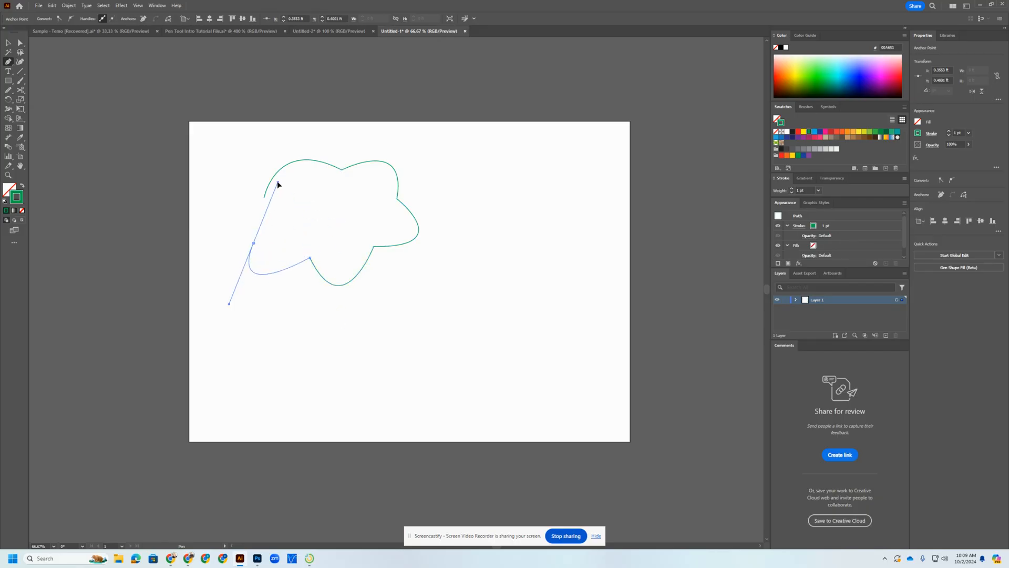
pyautogui.click(253, 243)
pyautogui.moveTo(264, 198); pyautogui.dragTo(342, 205)
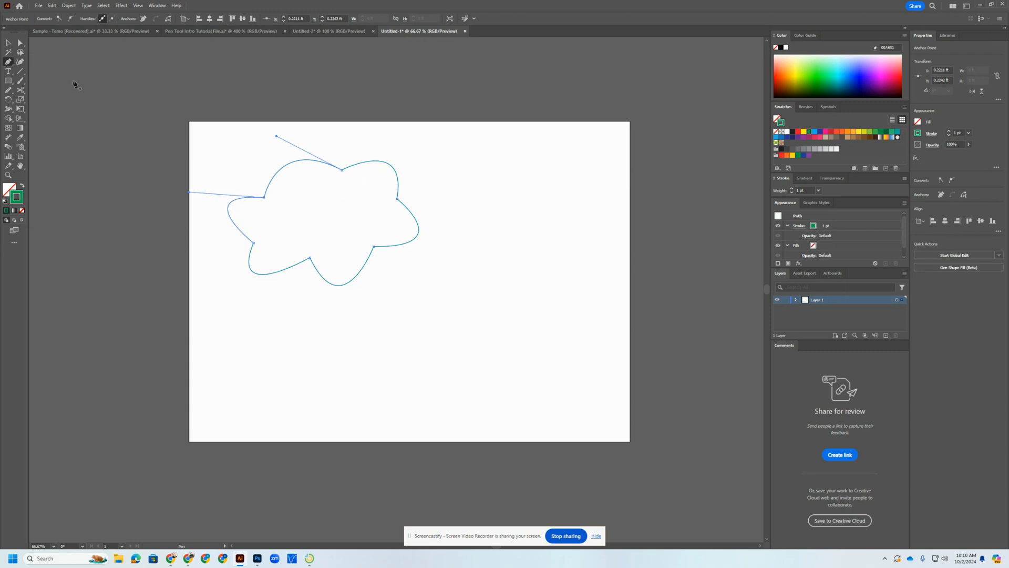
# Step: Swap the canopy's stroke and fill to make it solid green, and adjust its position slightly
pyautogui.click(8, 45)
pyautogui.click(336, 161)
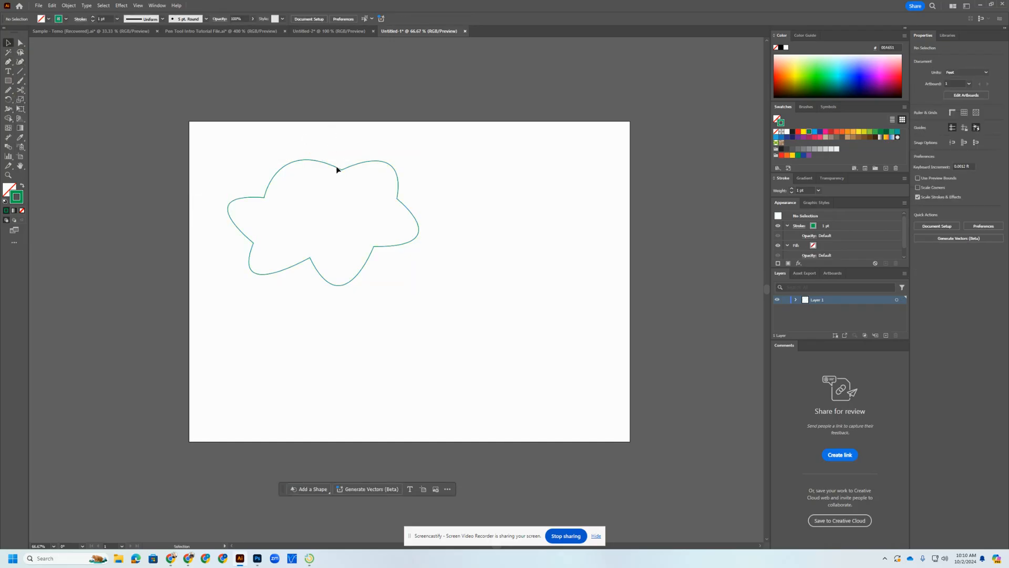
pyautogui.click(329, 166)
pyautogui.moveTo(331, 164); pyautogui.dragTo(368, 174)
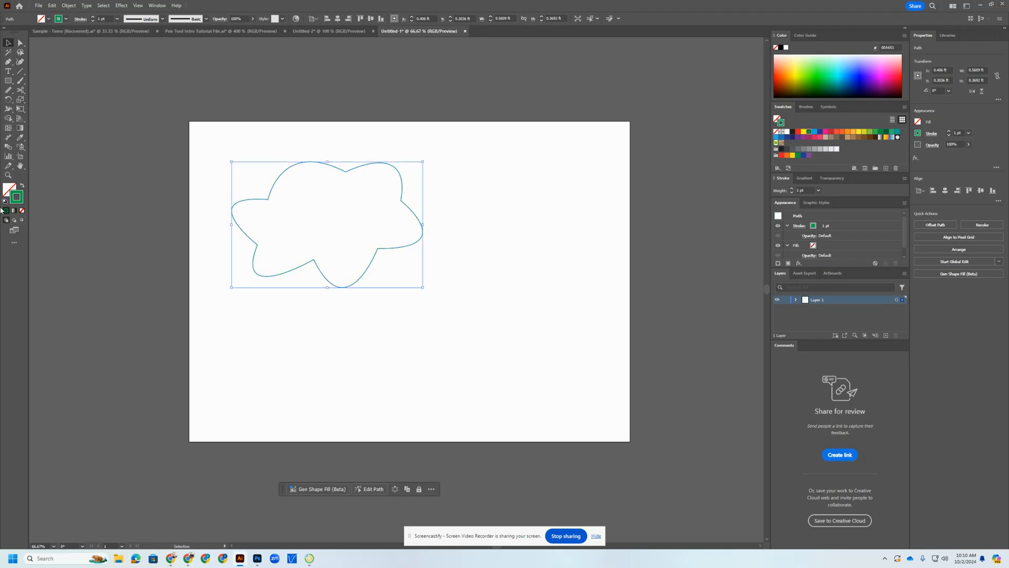
pyautogui.click(23, 186)
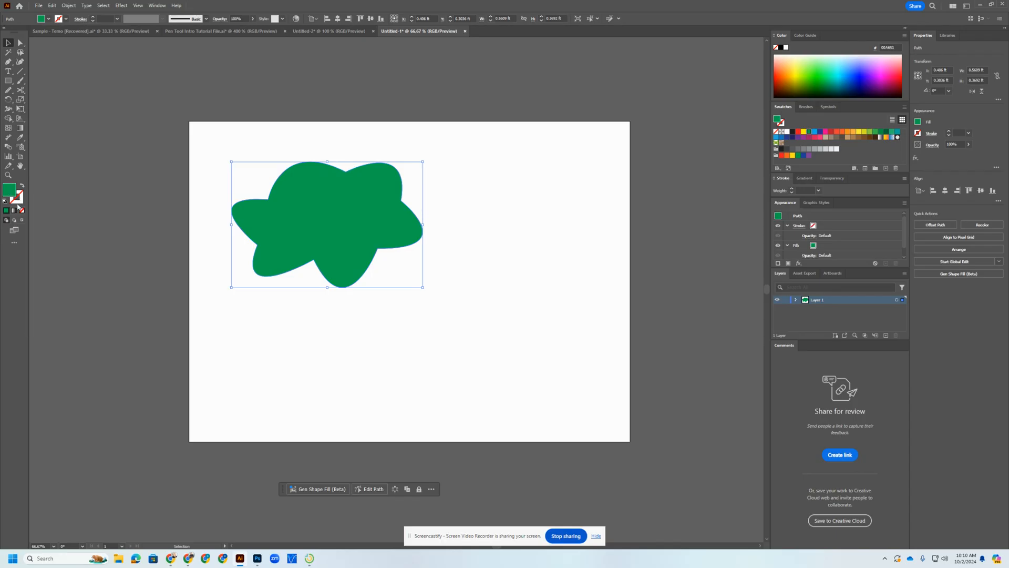
pyautogui.moveTo(298, 220); pyautogui.dragTo(322, 231)
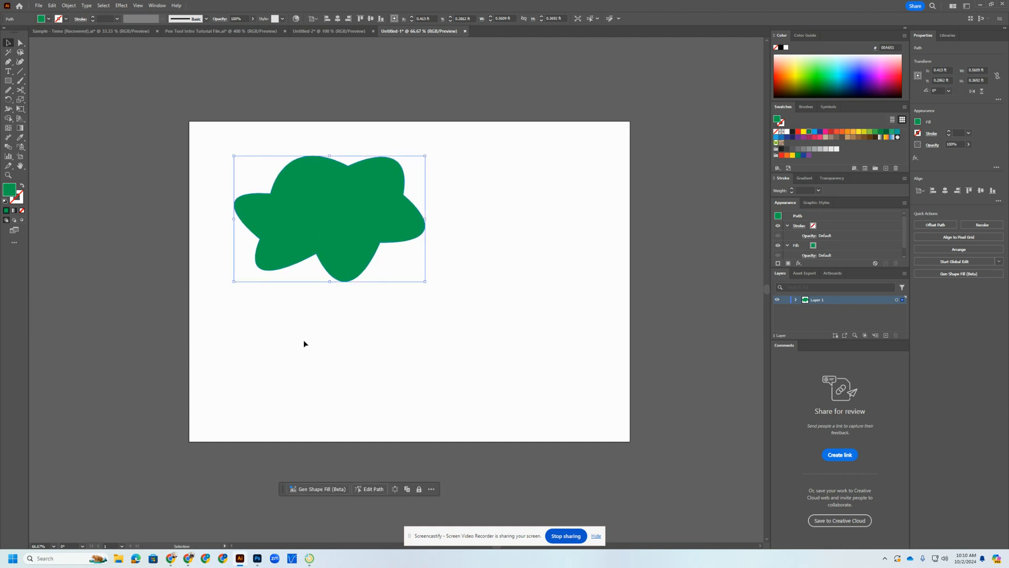
pyautogui.click(151, 201)
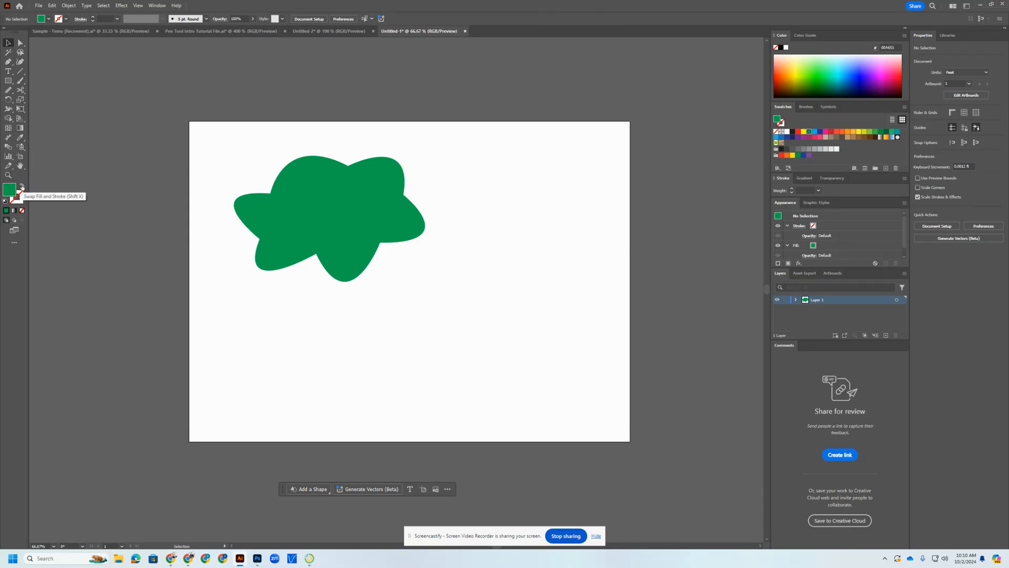
# Step: Draw a closed trunk outline with curved sides, overlapping the canopy's lower part, using no fill and a brown stroke
pyautogui.click(22, 187)
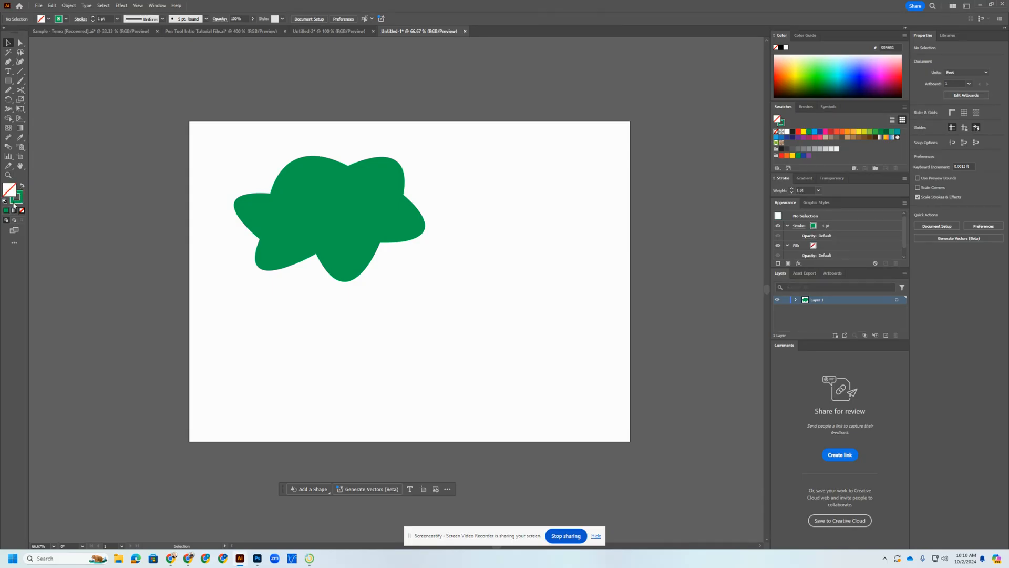
pyautogui.click(16, 197)
pyautogui.click(9, 65)
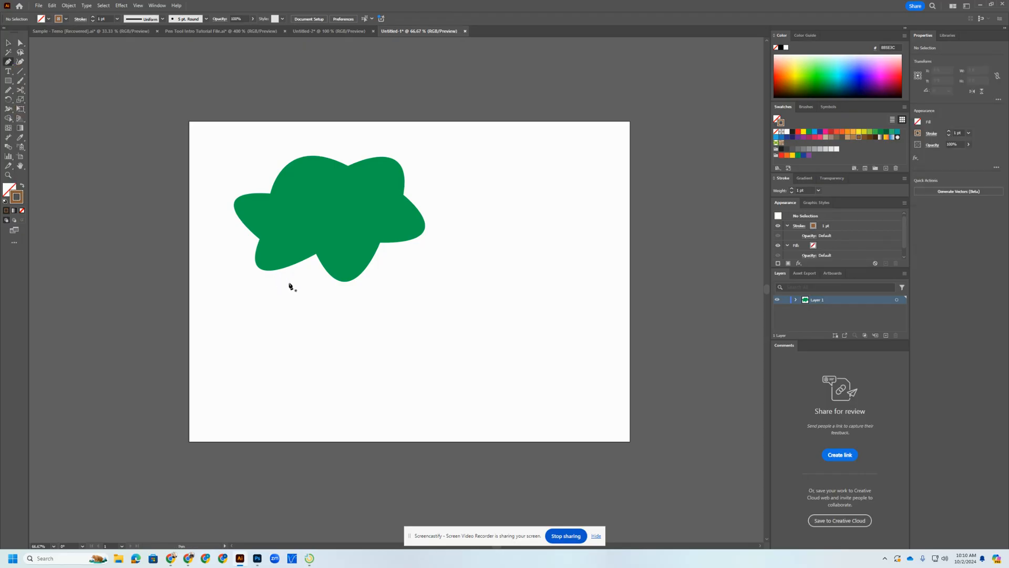
pyautogui.click(309, 225)
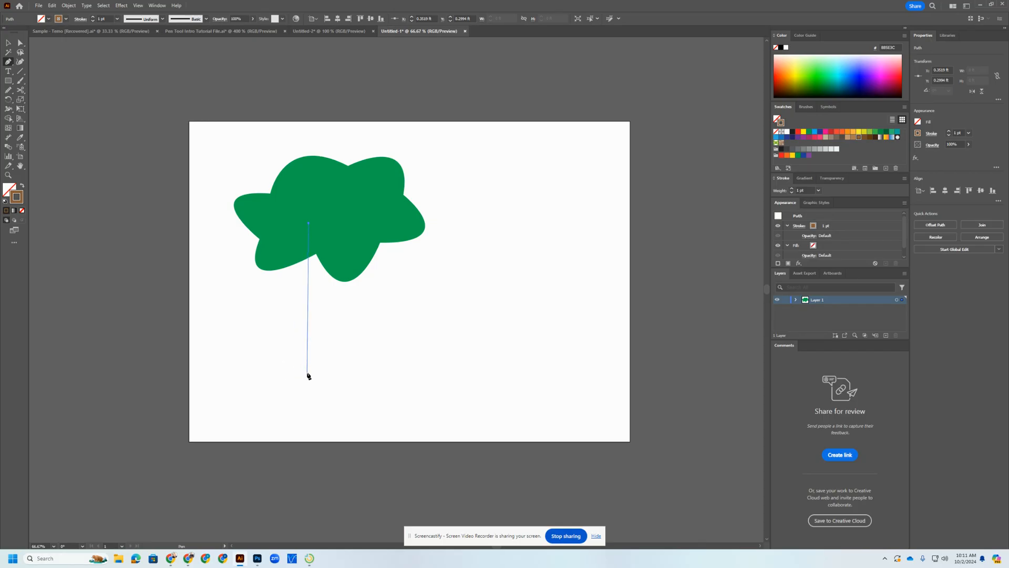
pyautogui.moveTo(309, 372); pyautogui.dragTo(277, 443)
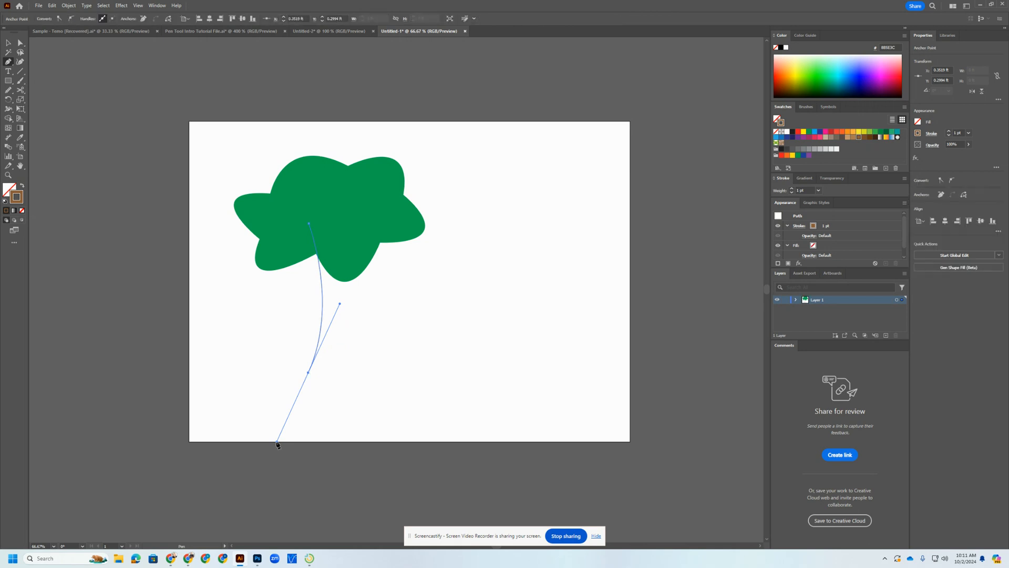
pyautogui.click(309, 373)
pyautogui.moveTo(366, 371); pyautogui.dragTo(392, 397)
pyautogui.click(365, 371)
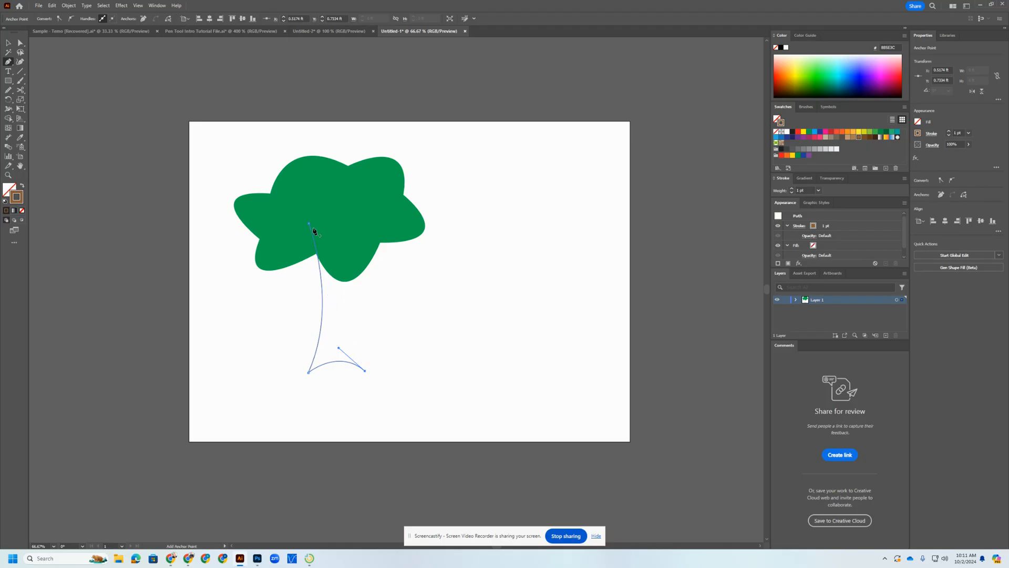
pyautogui.moveTo(358, 225); pyautogui.dragTo(391, 172)
pyautogui.click(359, 225)
pyautogui.click(309, 224)
# Step: Swap the trunk's stroke and fill to make it solid brown, and move it slightly lower
pyautogui.click(22, 186)
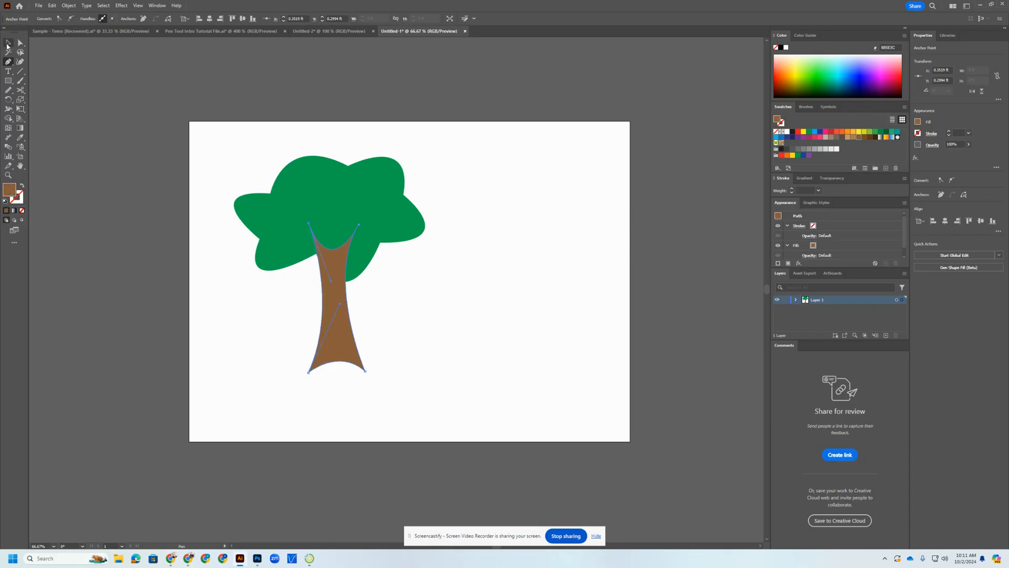
pyautogui.click(8, 44)
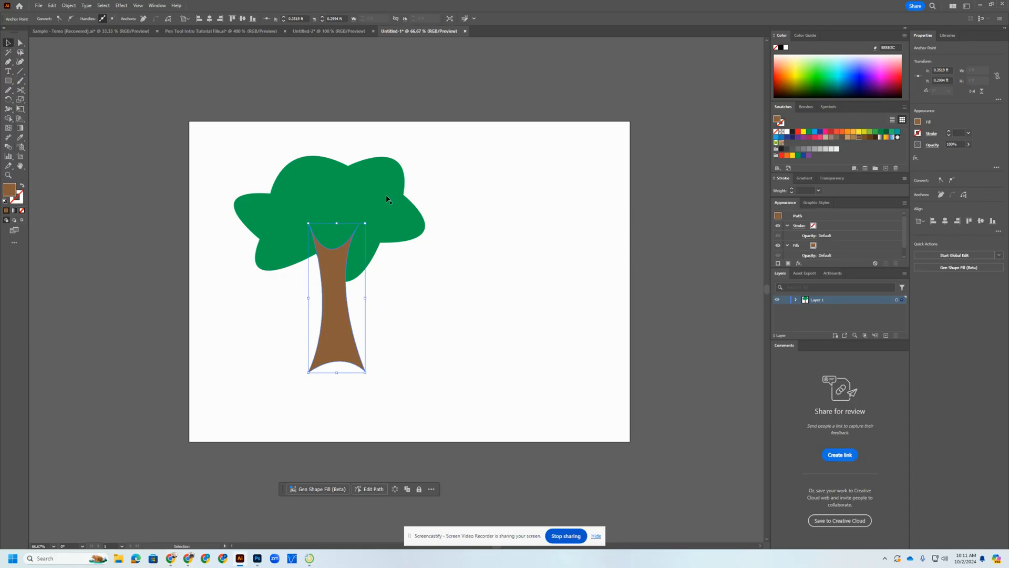
pyautogui.click(398, 322)
pyautogui.moveTo(333, 316); pyautogui.dragTo(333, 342)
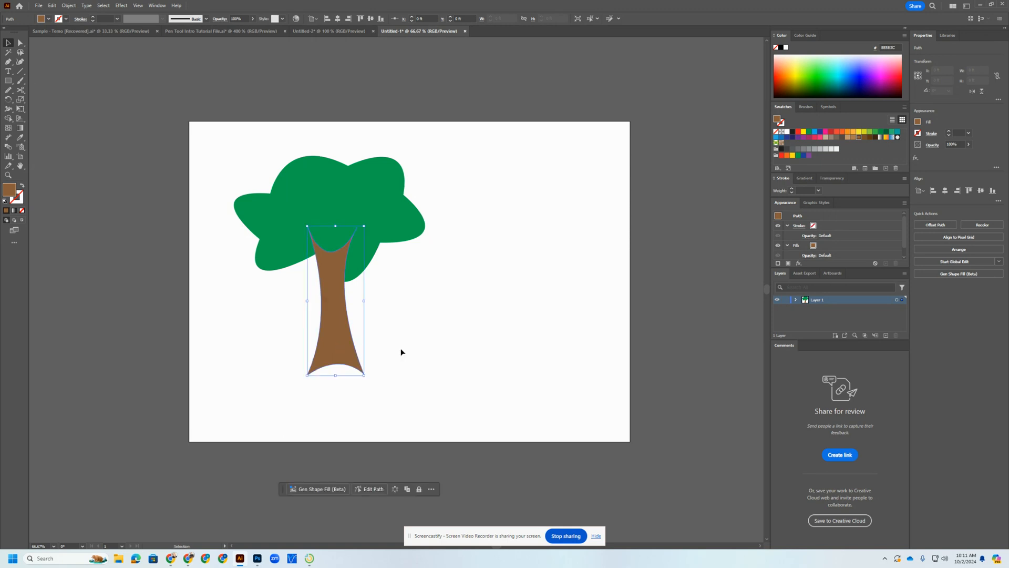
pyautogui.click(470, 343)
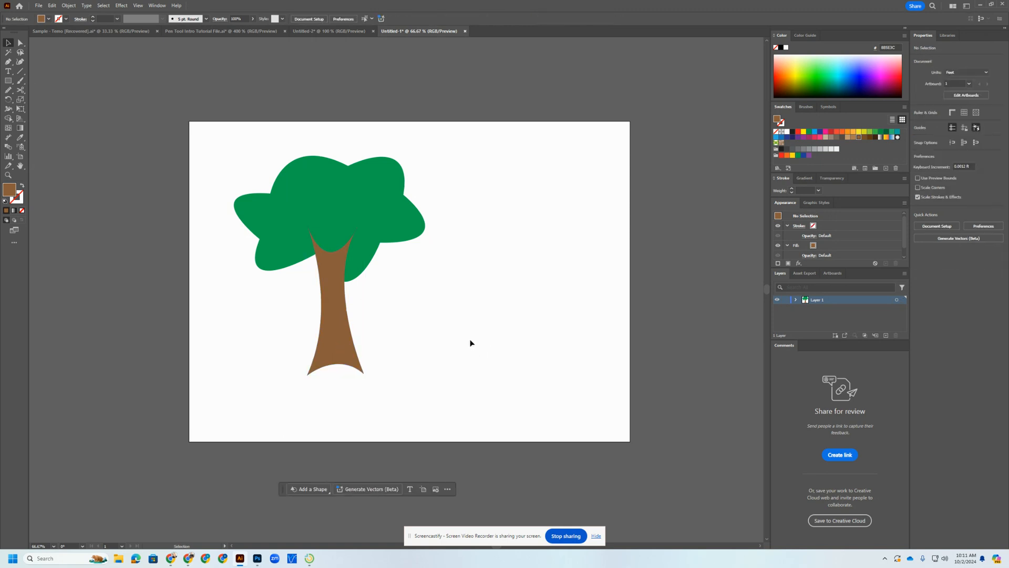
# Step: Begin a head profile beside the tree with no fill and a black stroke, drawing the crown and forehead curve
pyautogui.click(8, 62)
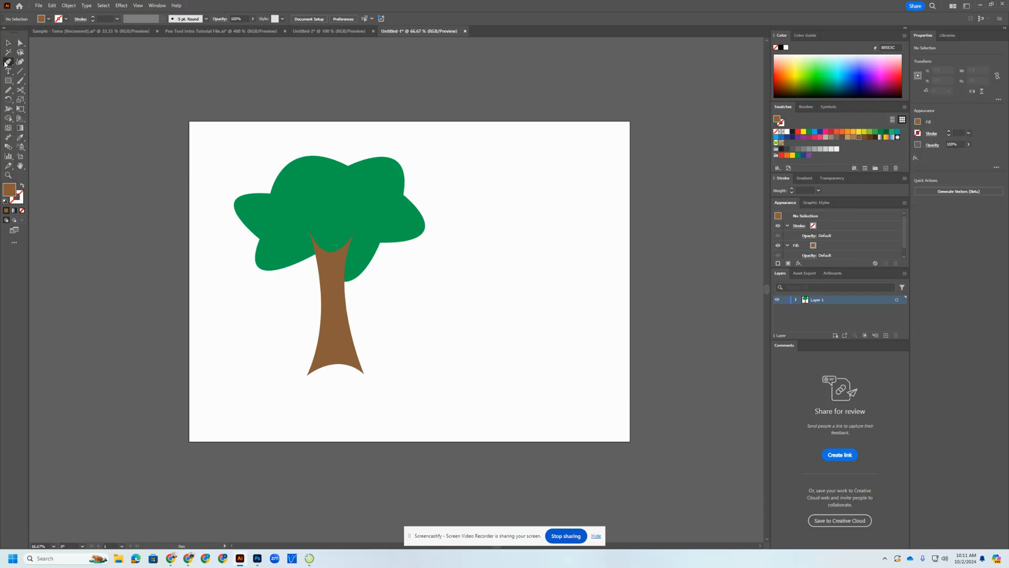
pyautogui.click(22, 186)
pyautogui.click(18, 202)
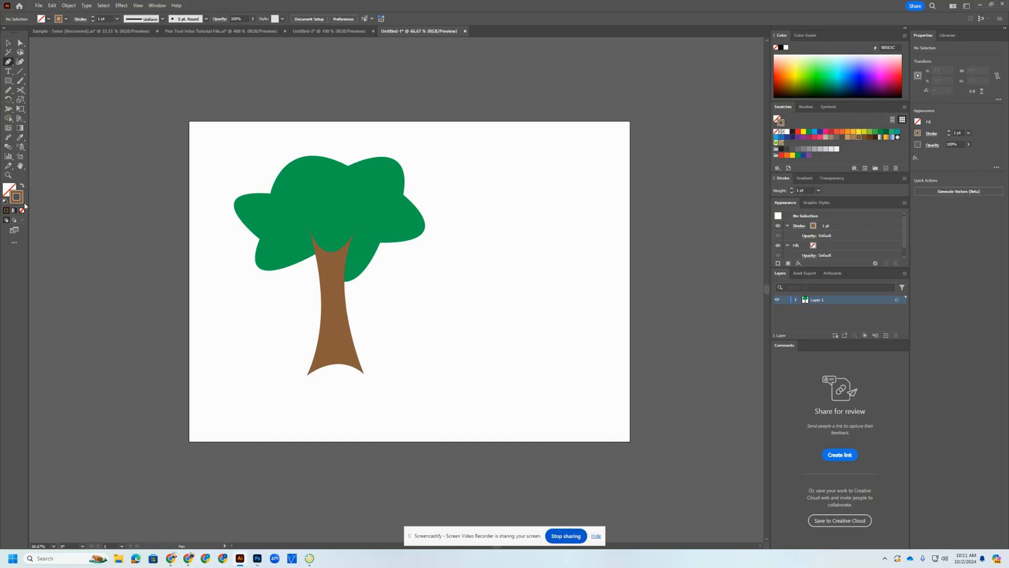
pyautogui.click(793, 133)
pyautogui.click(480, 168)
pyautogui.moveTo(562, 190); pyautogui.dragTo(592, 241)
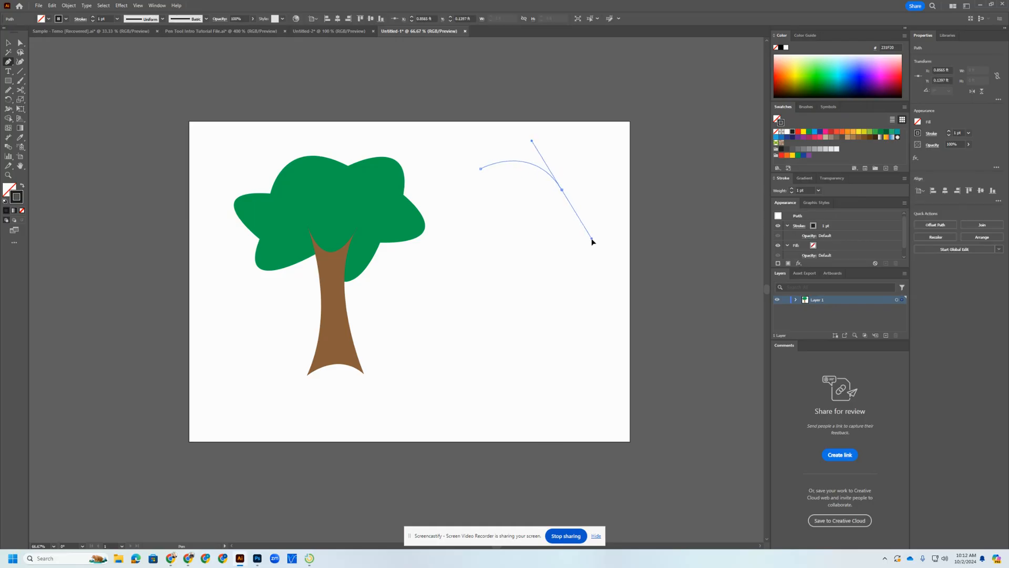
pyautogui.click(562, 190)
pyautogui.click(567, 223)
pyautogui.click(567, 211)
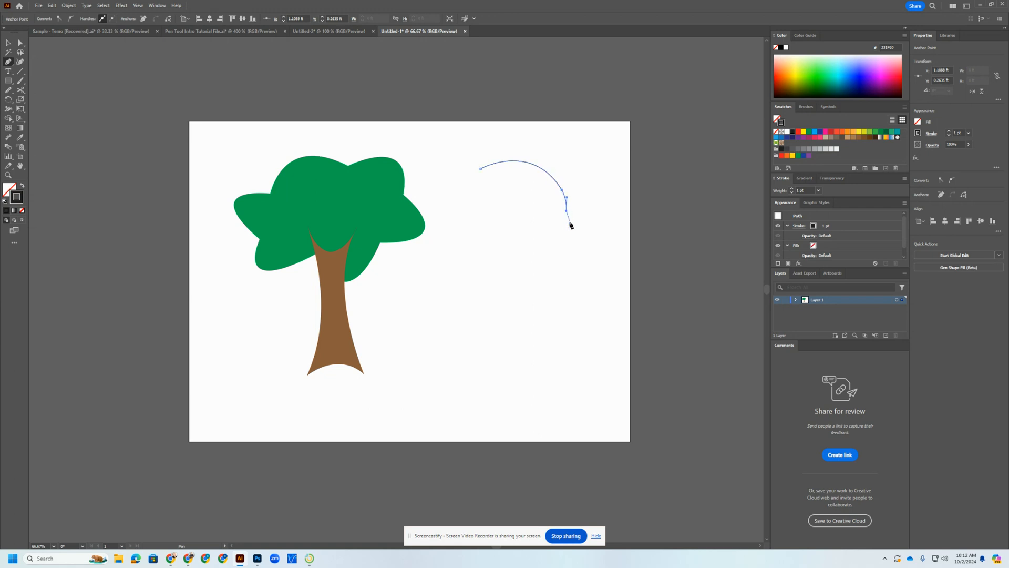
# Step: Continue the profile path down through the nose, lips and chin, facing right
pyautogui.moveTo(567, 226); pyautogui.dragTo(544, 337)
pyautogui.click(567, 226)
pyautogui.click(575, 250)
pyautogui.click(570, 267)
pyautogui.click(571, 263)
pyautogui.click(572, 272)
pyautogui.click(569, 291)
# Step: Draw the neck and the back of the head, closing the profile path at its starting point
pyautogui.click(547, 294)
pyautogui.click(536, 315)
pyautogui.click(542, 330)
pyautogui.click(494, 331)
pyautogui.moveTo(494, 283); pyautogui.dragTo(479, 250)
pyautogui.click(495, 282)
pyautogui.click(481, 169)
pyautogui.moveTo(480, 169); pyautogui.dragTo(552, 125)
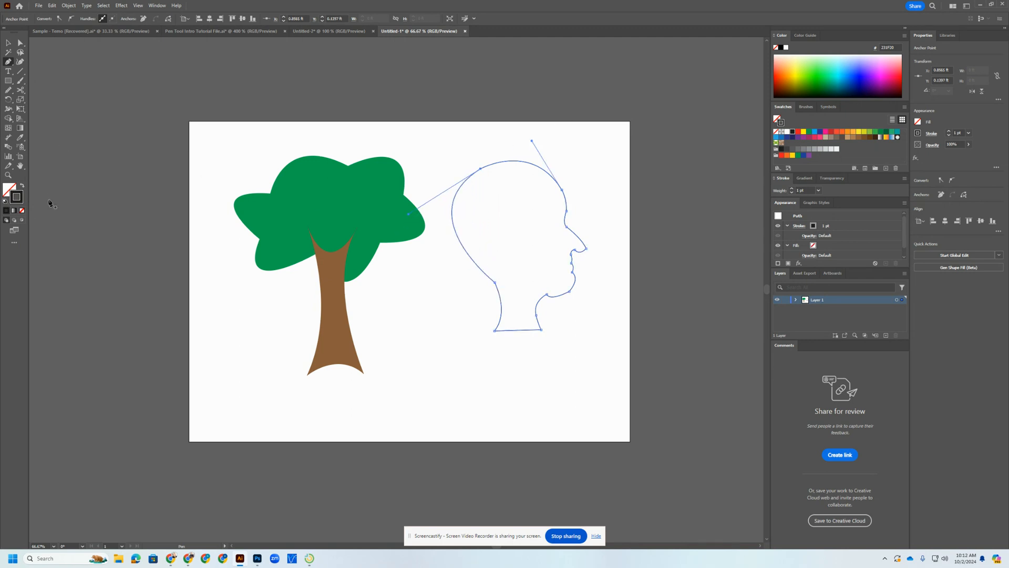
# Step: Swap the head's stroke and fill to make it solid black, and move it lower on the artboard
pyautogui.click(22, 186)
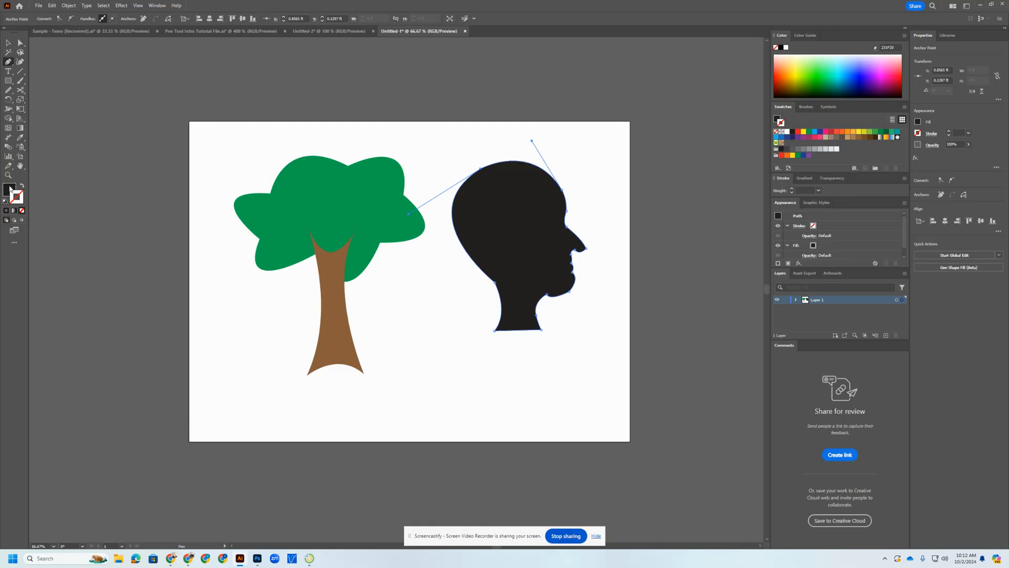
pyautogui.click(10, 46)
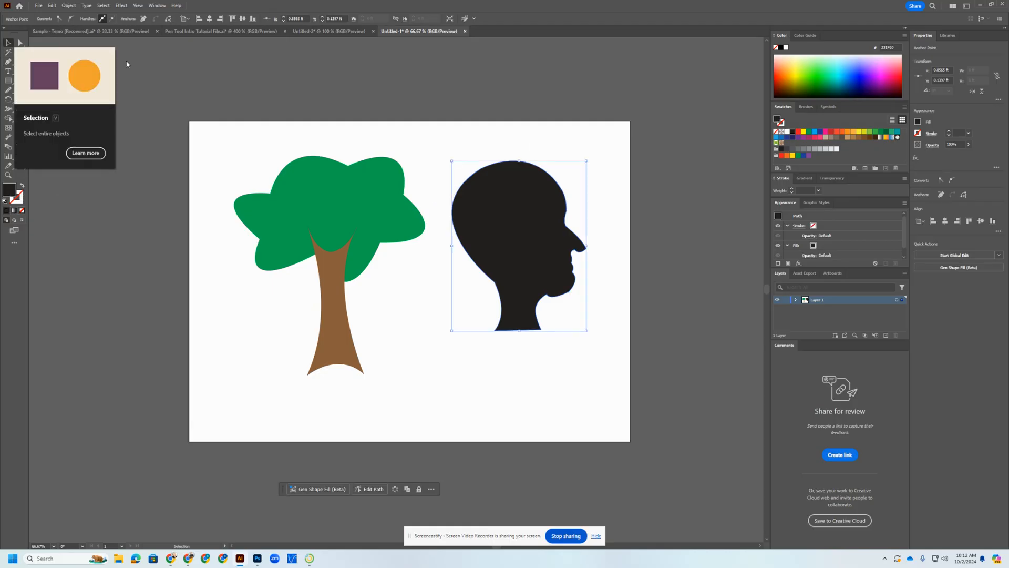
pyautogui.moveTo(544, 240); pyautogui.dragTo(546, 269)
pyautogui.click(660, 313)
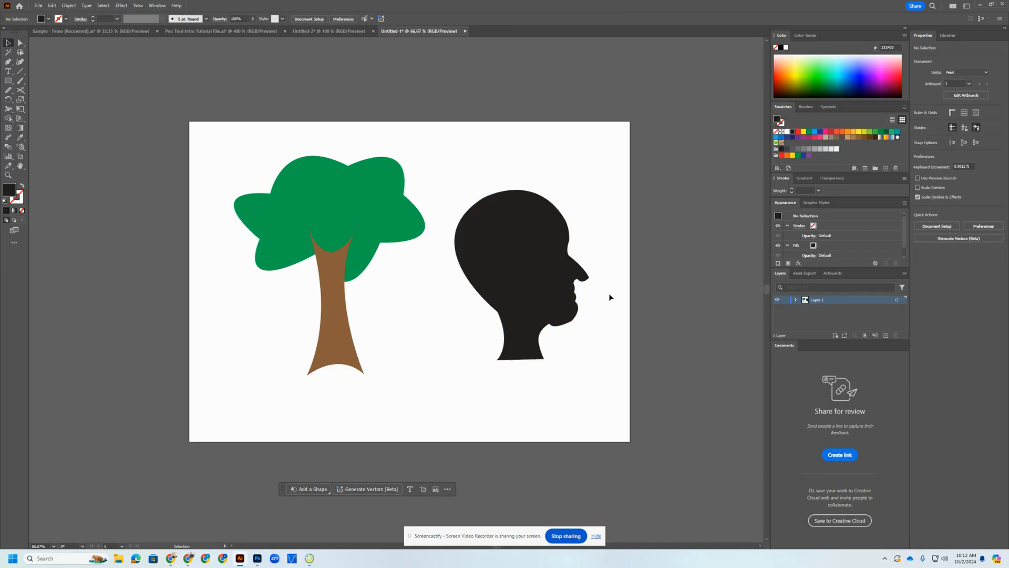
pyautogui.moveTo(547, 261); pyautogui.dragTo(520, 274)
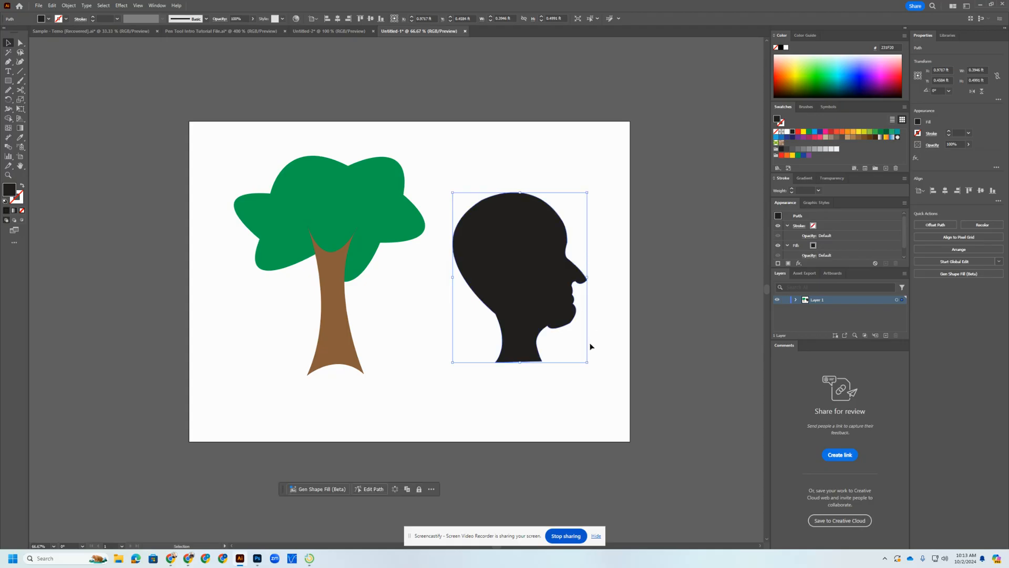
# Step: Smooth the head silhouette's edge along the nose and under the chin with the Smooth tool
pyautogui.click(9, 90)
pyautogui.click(34, 110)
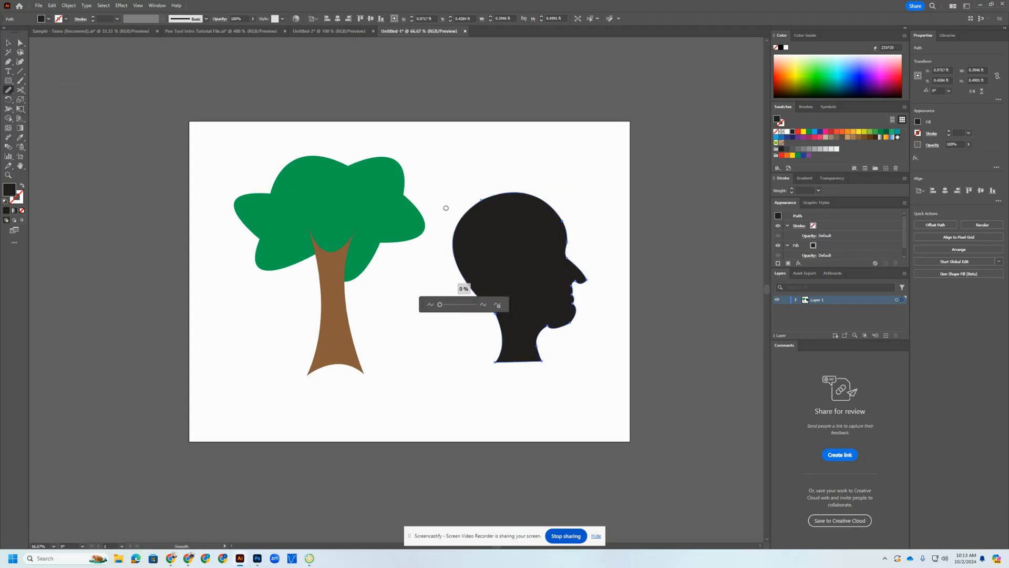
pyautogui.moveTo(568, 241); pyautogui.dragTo(582, 279)
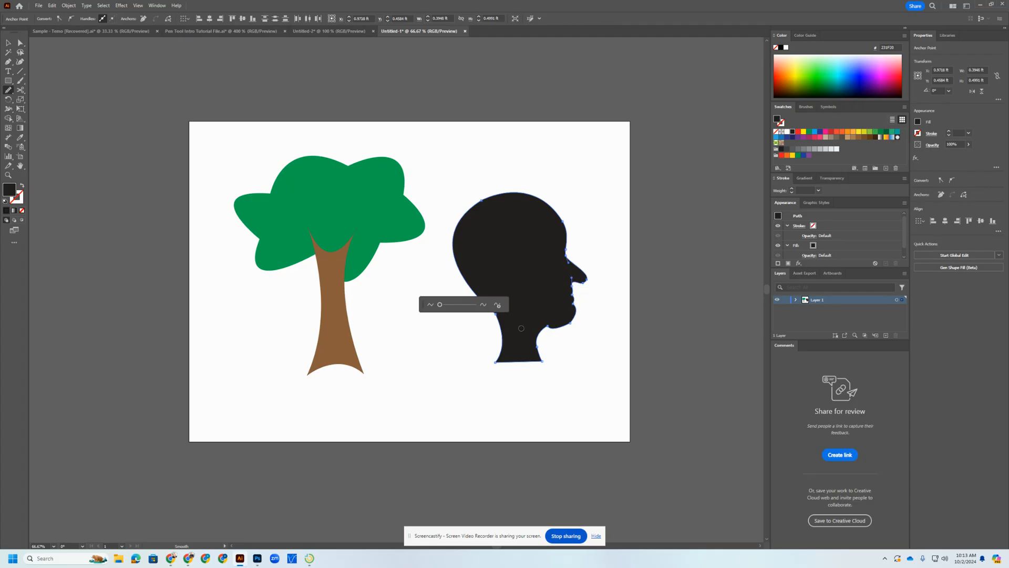
pyautogui.moveTo(550, 327)
pyautogui.mouseDown()
pyautogui.moveTo(538, 337)
pyautogui.moveTo(552, 325)
pyautogui.moveTo(570, 338)
pyautogui.moveTo(547, 327)
pyautogui.mouseUp()
pyautogui.click(9, 42)
pyautogui.click(123, 76)
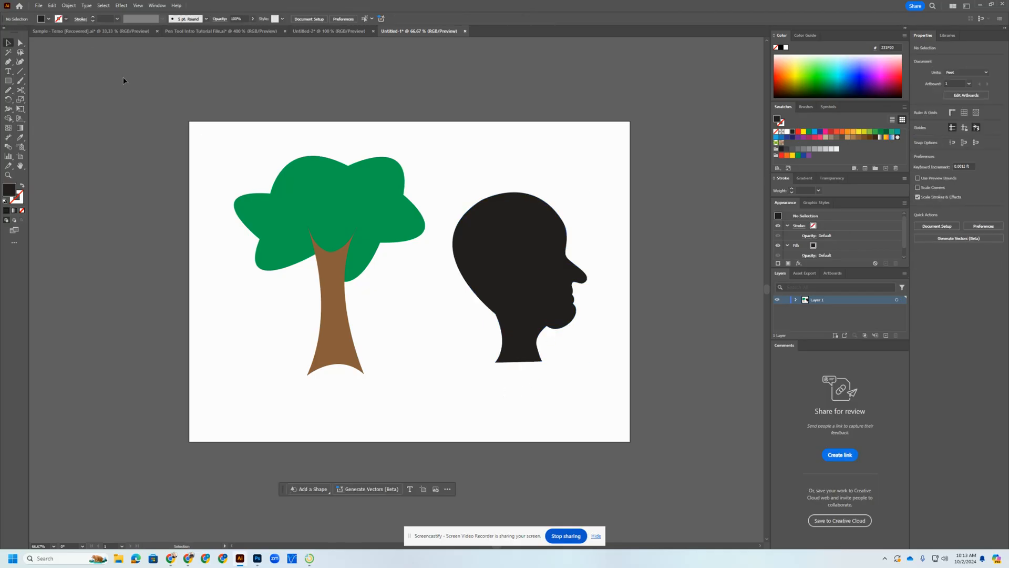